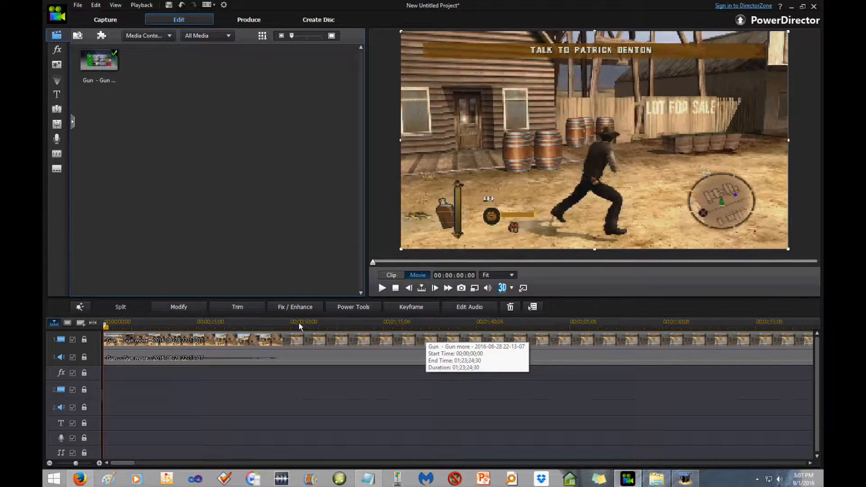
- Preview the Gun gameplay clip, split it at 00:00:37:05 on the timeline, and delete everything after the split
left_click(267, 323)
key("space")
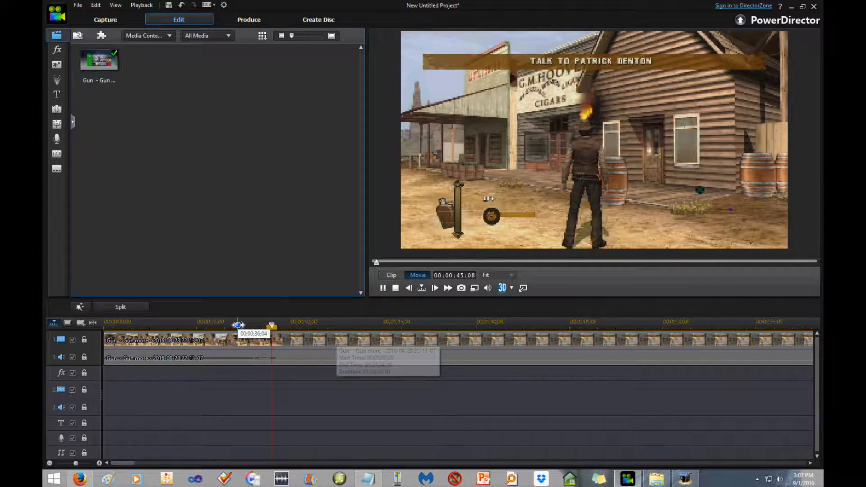
left_click(238, 323)
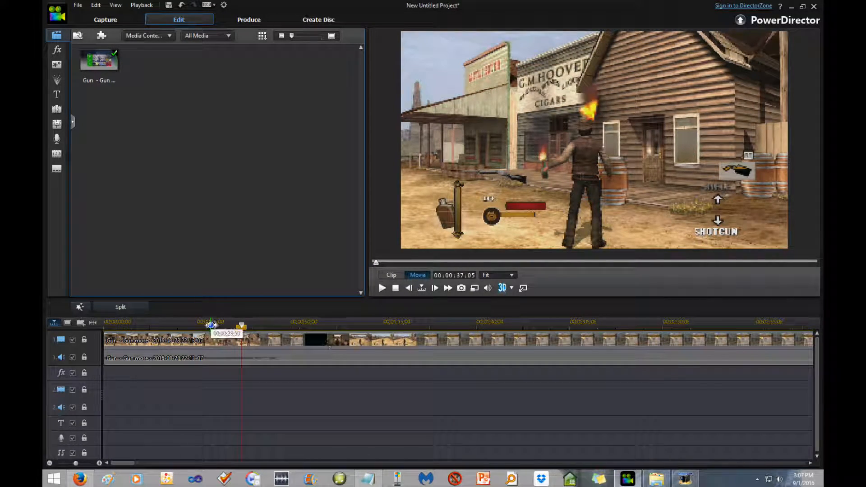
left_click(120, 307)
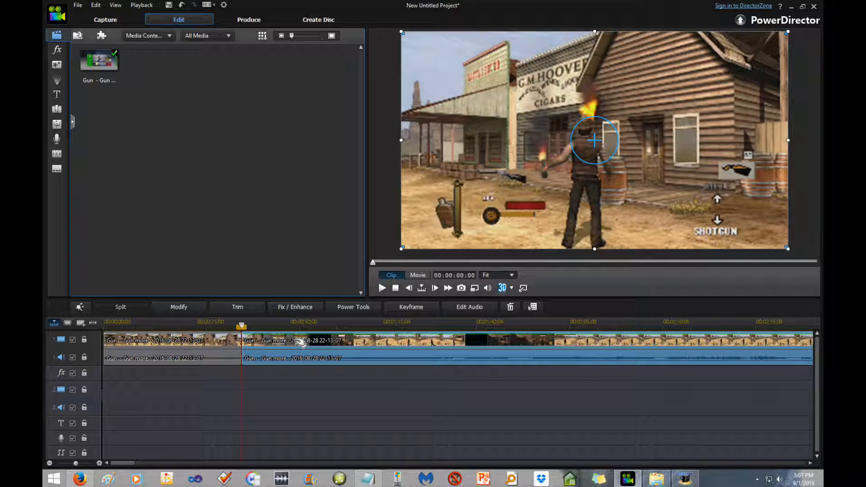
key("Delete")
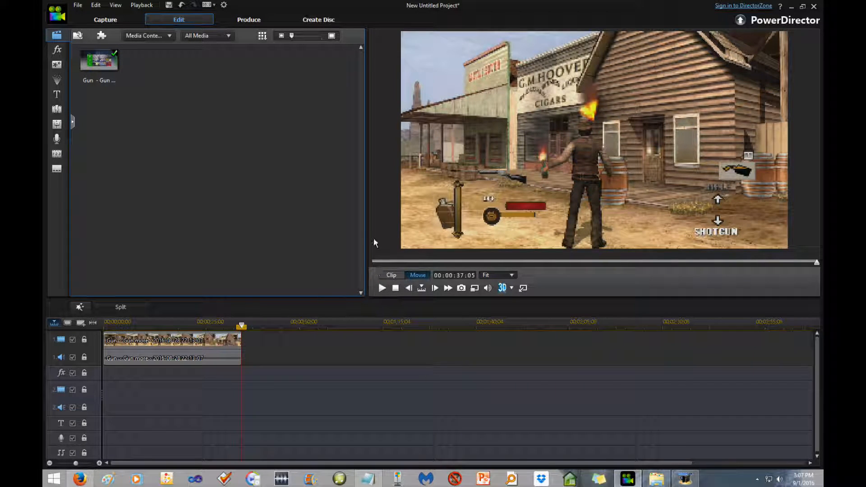
- Set the production output to MPEG-4 with the MPEG-4 1920 x 1080/30p (16 Mbps) quality profile
left_click(246, 20)
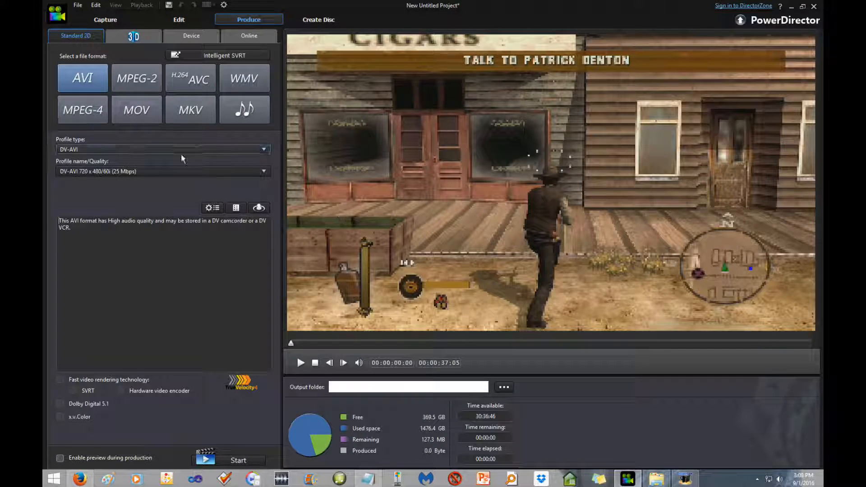
left_click(83, 109)
left_click(166, 171)
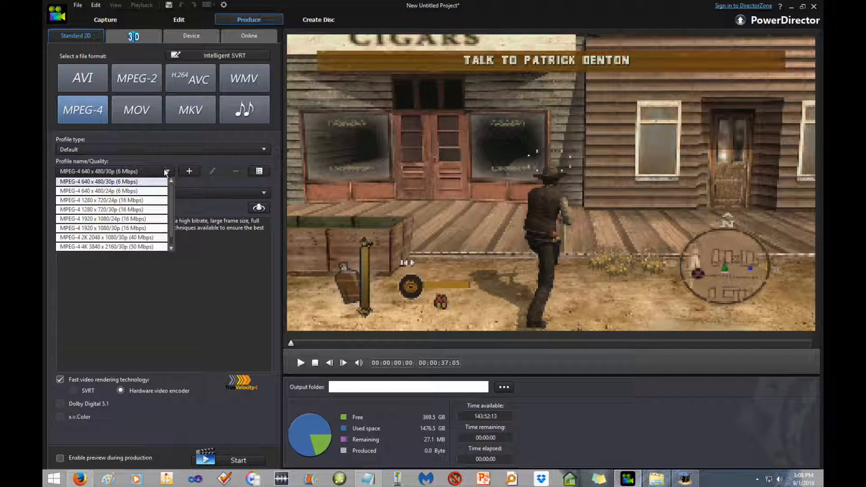
left_click(96, 228)
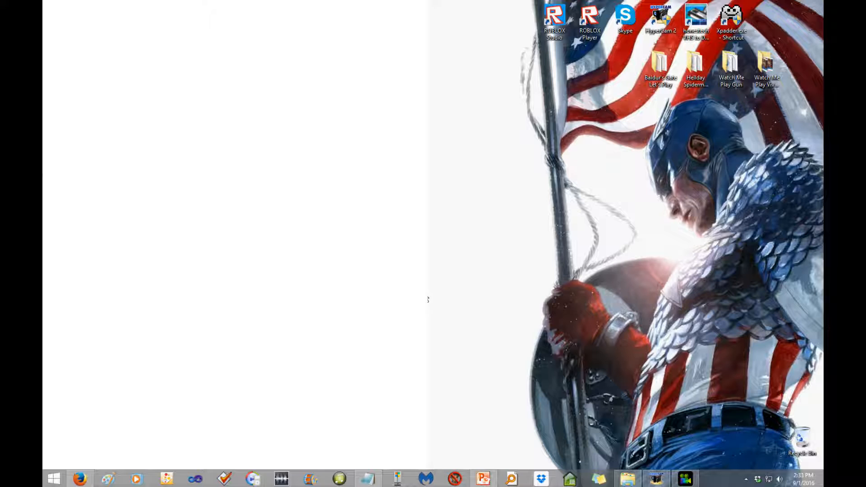
left_click(627, 478)
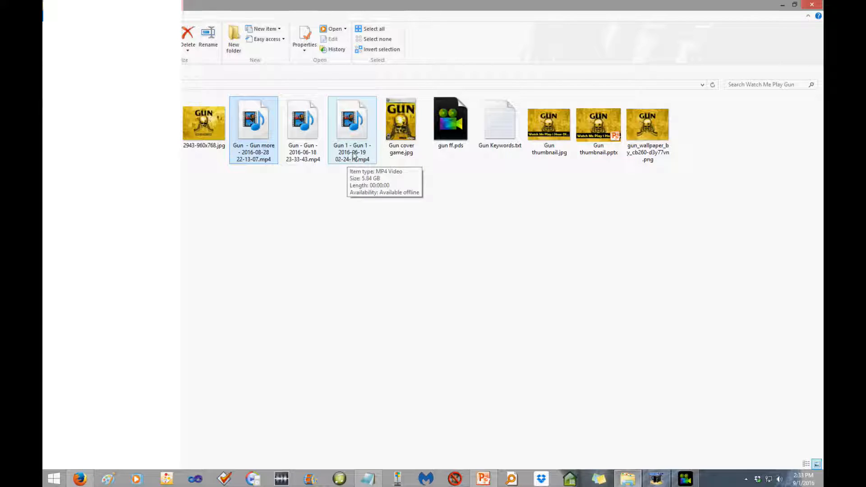
left_click(353, 137)
right_click(353, 137)
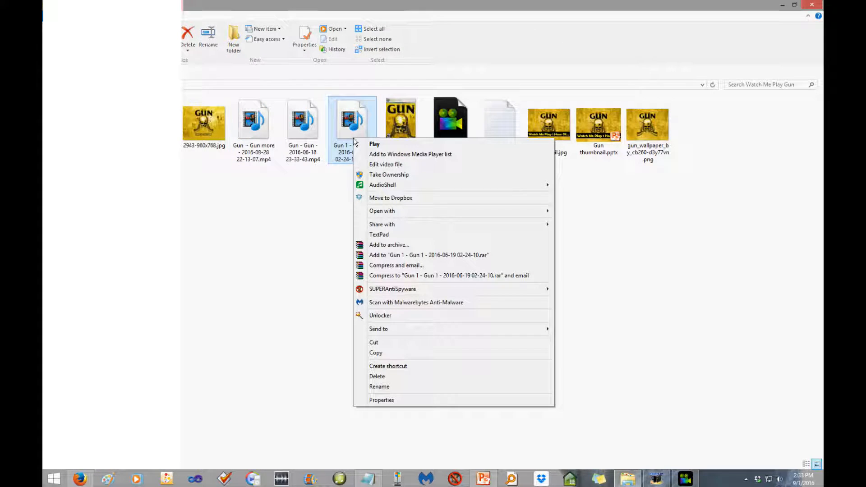
left_click(405, 399)
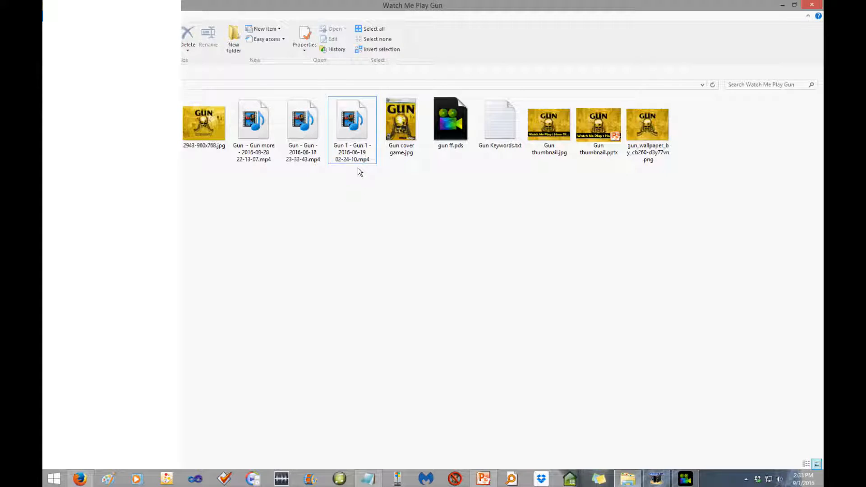
left_click(356, 141)
right_click(356, 140)
left_click(389, 406)
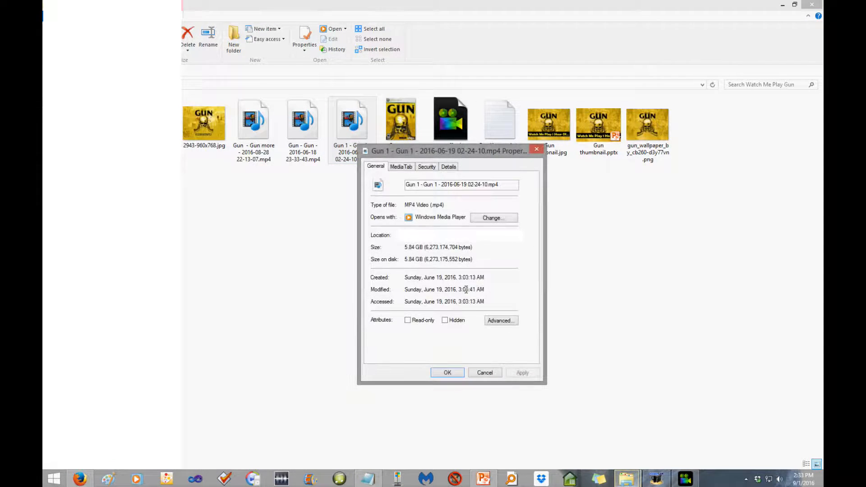
left_click(446, 167)
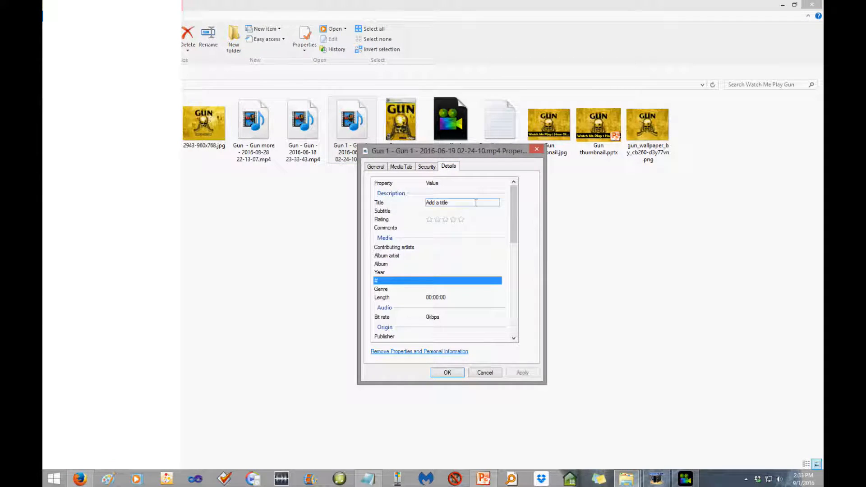
- Examine the Gun 1 video's detailed properties for length, bit rate and other media information, including its file summary in the folder
left_click_drag(514, 226, 508, 208)
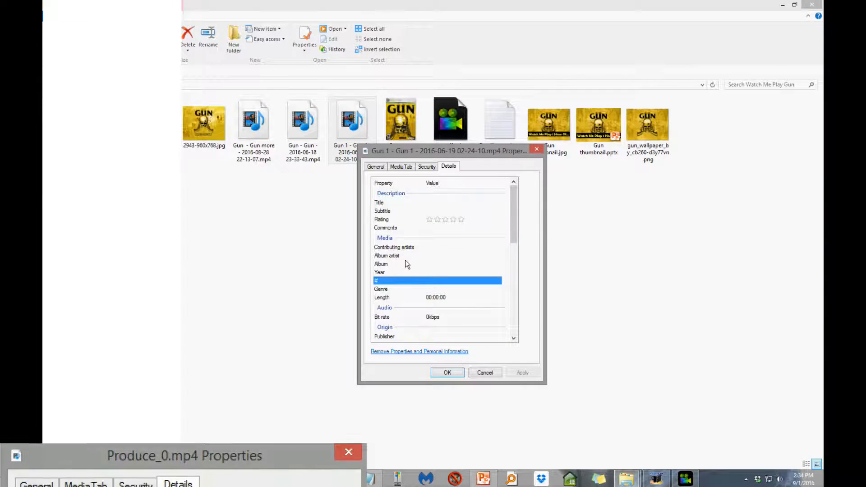
left_click_drag(512, 228, 510, 254)
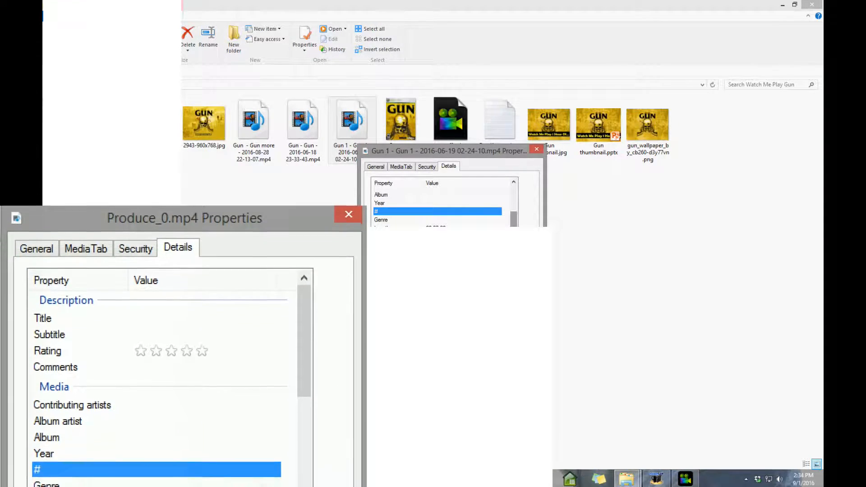
scroll(444, 203, "down", 5)
scroll(444, 203, "down", 1)
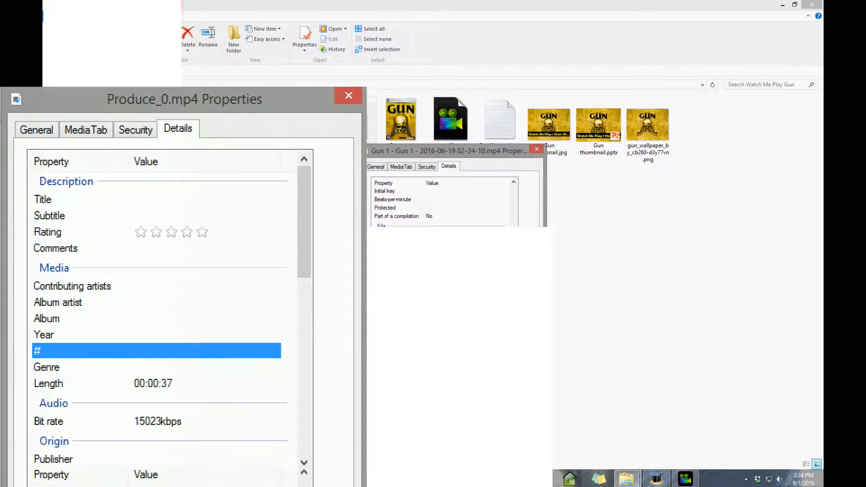
scroll(444, 203, "up", 3)
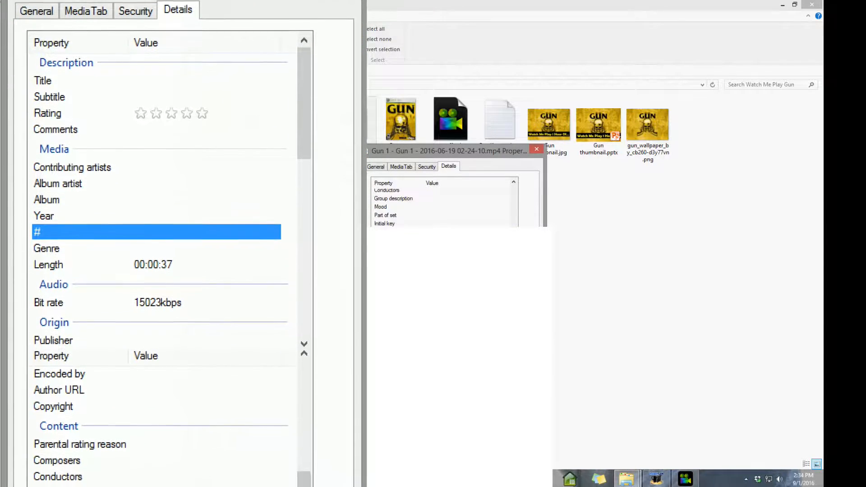
scroll(444, 203, "up", 6)
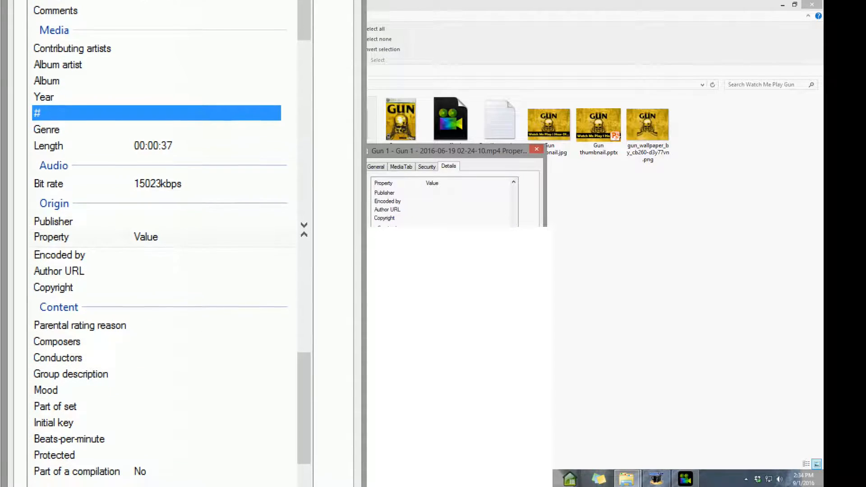
scroll(513, 212, "up", 3)
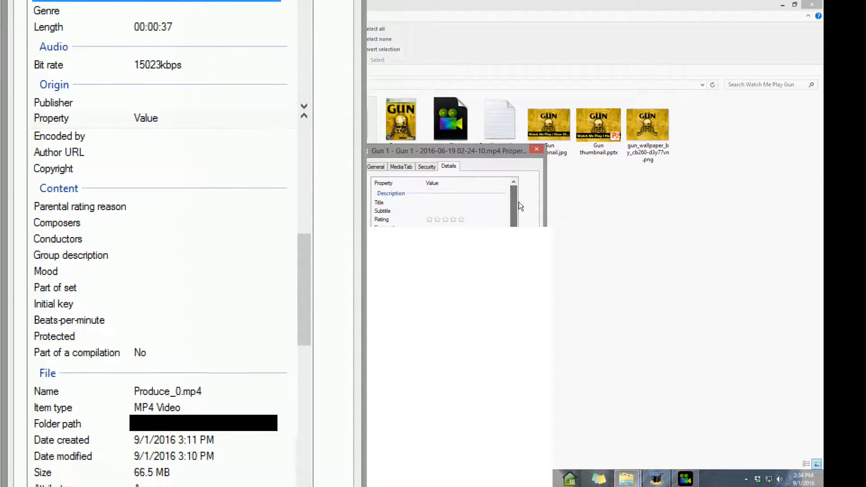
scroll(513, 212, "down", 3)
left_click(498, 211)
scroll(513, 211, "down", 8)
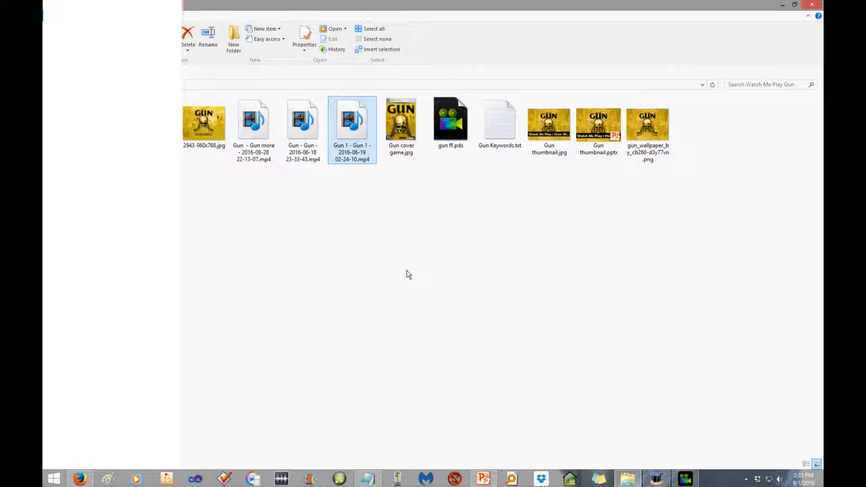
mouse_move(354, 138)
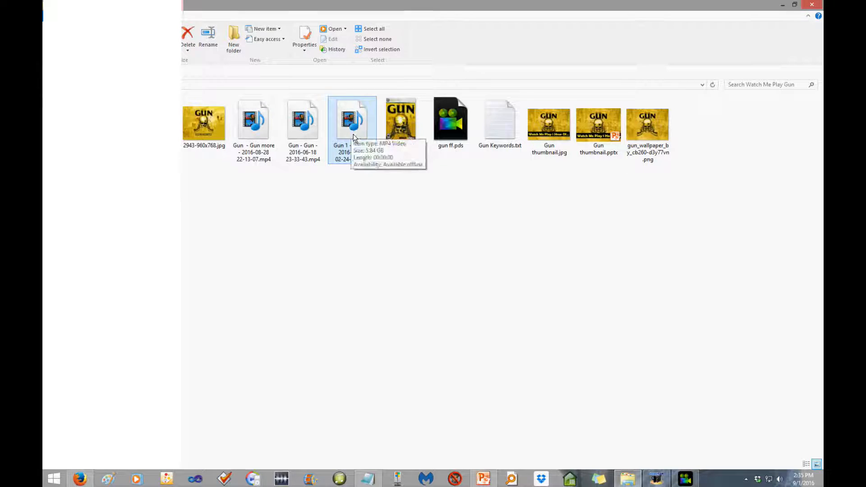
- Switch to the Everything file search tool and search with the wildcard *
left_click(511, 478)
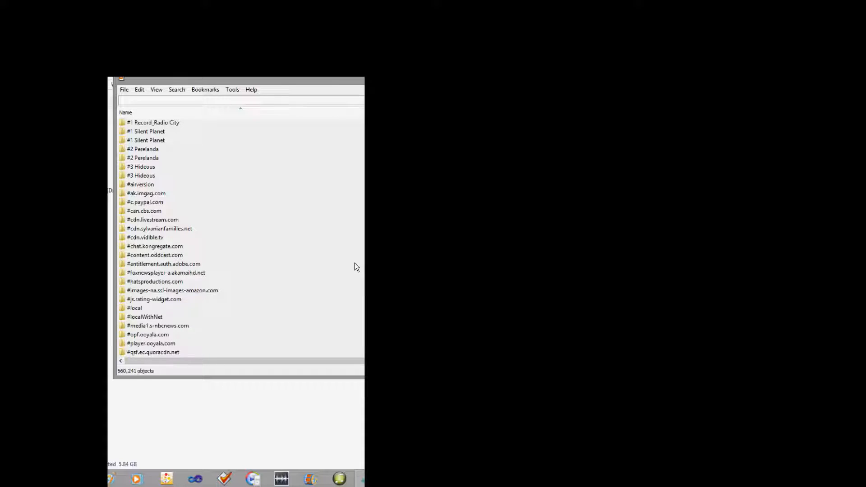
type("*")
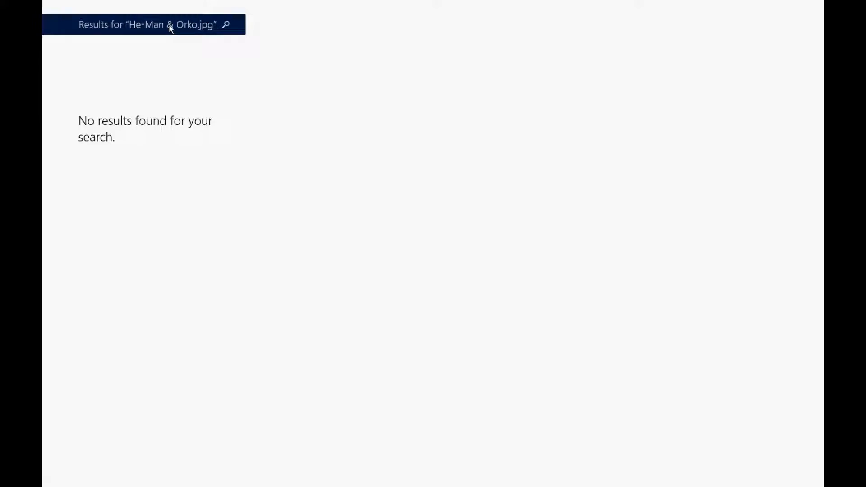
- Limit the Windows search for He-Man & Orko.jpg to files
left_click(171, 28)
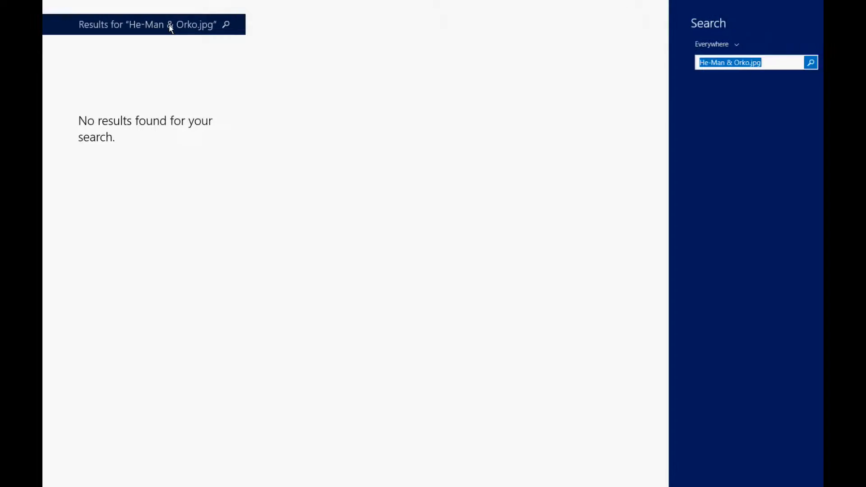
left_click(724, 45)
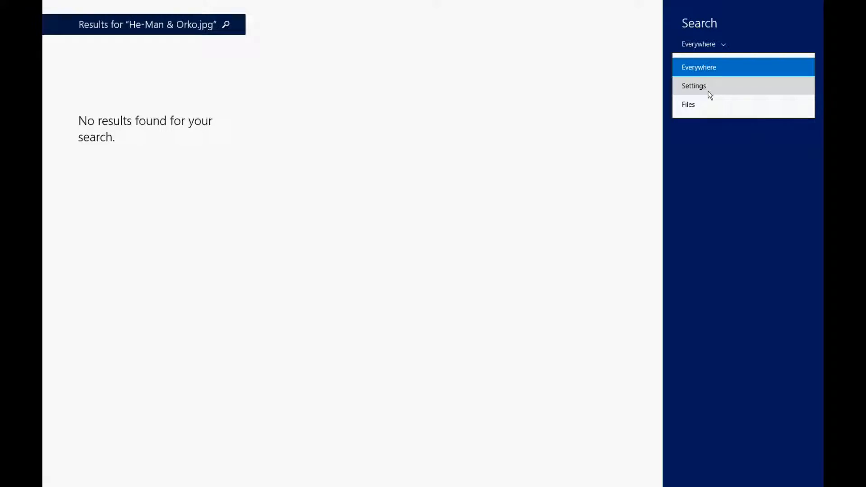
left_click(702, 107)
left_click(792, 62)
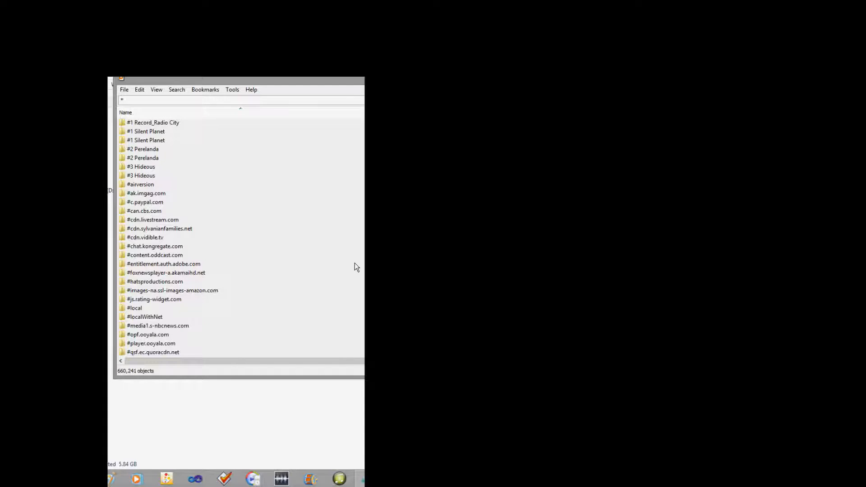
- Check the match options in Everything and extend the search term to *.mpg
left_click(174, 89)
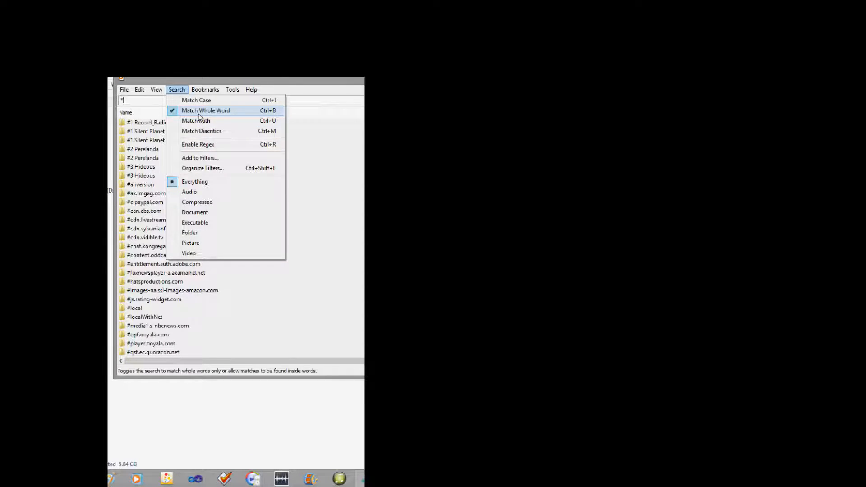
left_click(309, 78)
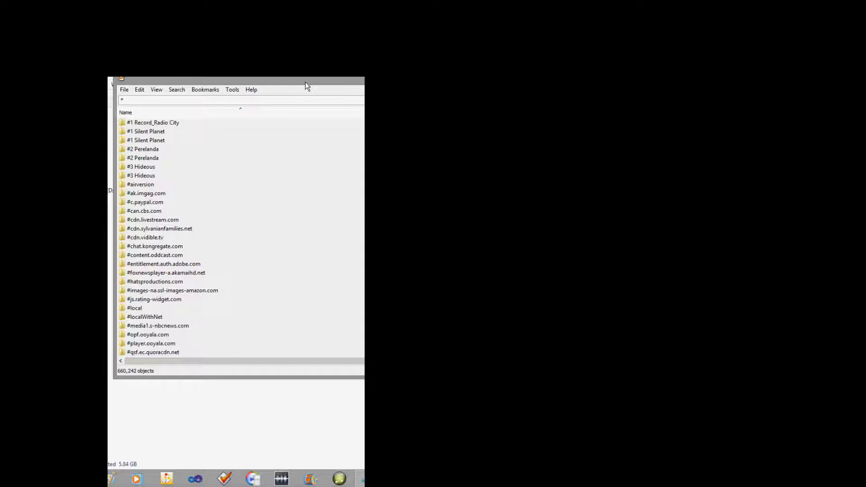
type(".mp")
type("g")
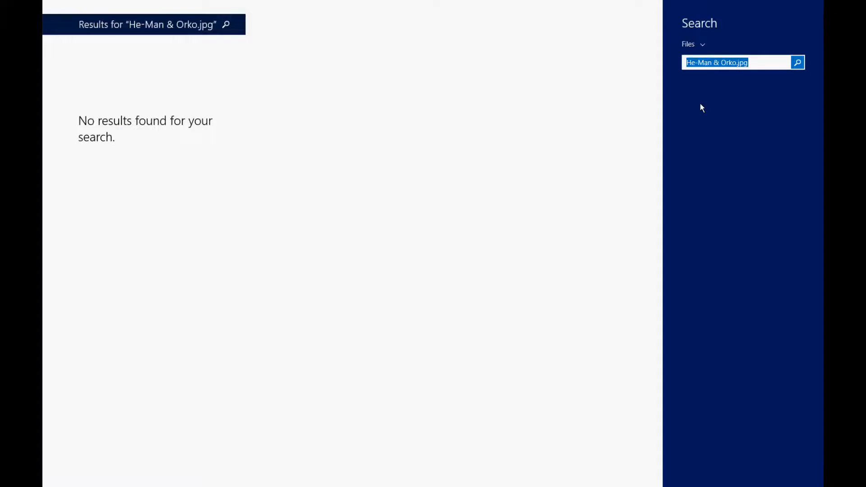
- Run the Windows file search for He-Man & Orko.jpg
left_click(797, 63)
left_click(539, 223)
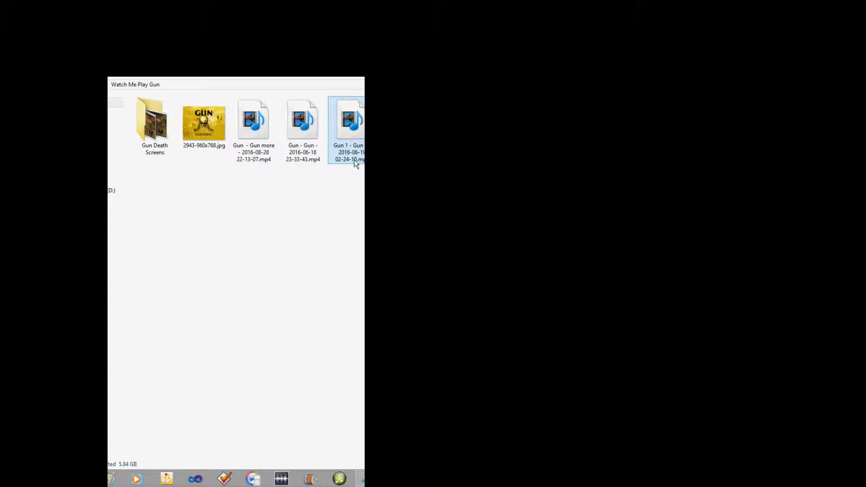
right_click(345, 136)
left_click(356, 388)
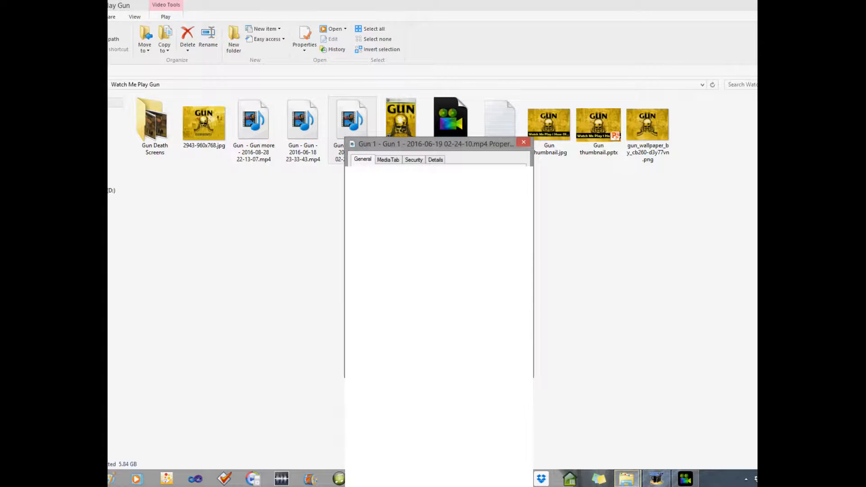
left_click(413, 160)
left_click(444, 160)
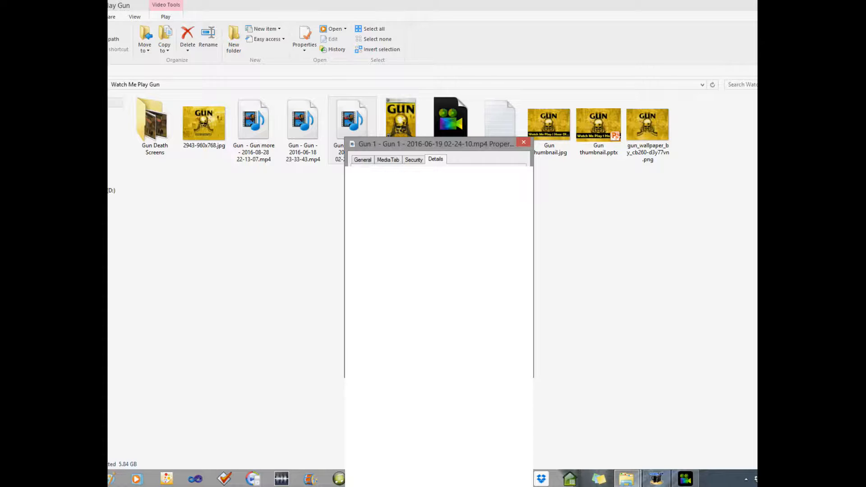
left_click(522, 142)
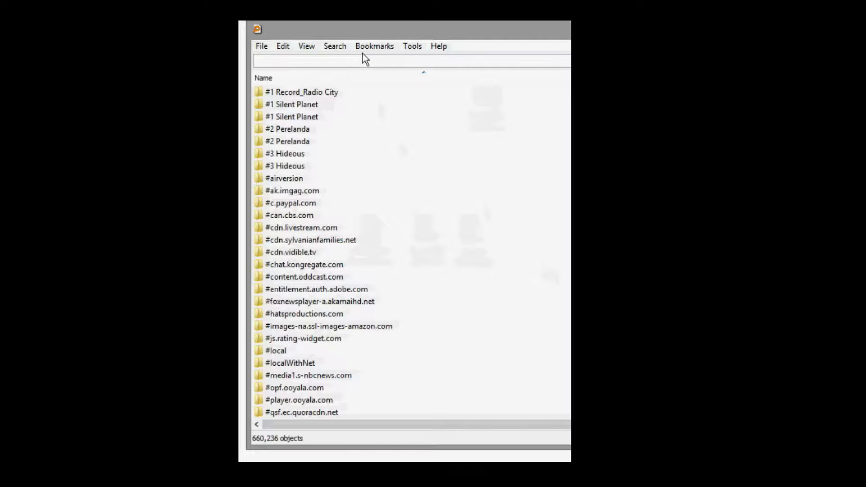
- Search Everything for *.mp4 and show the detailed properties of the first 01Introduction.mp4 file
type("*.mp4")
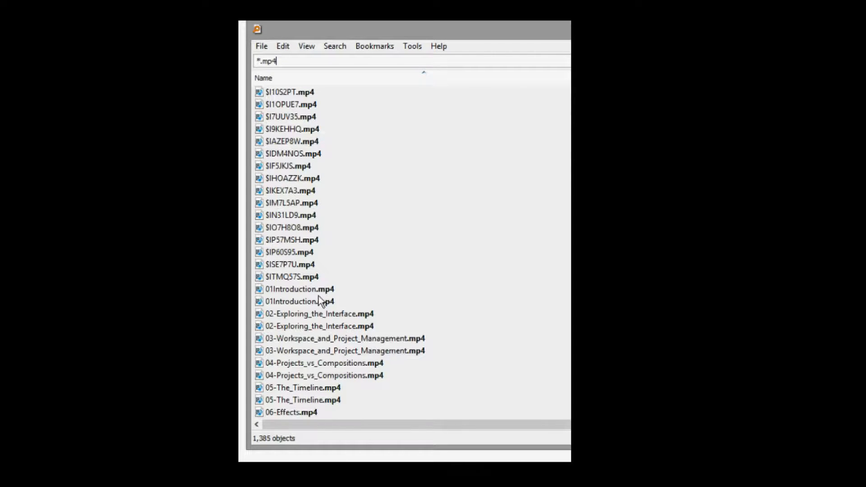
left_click(302, 289)
right_click(302, 291)
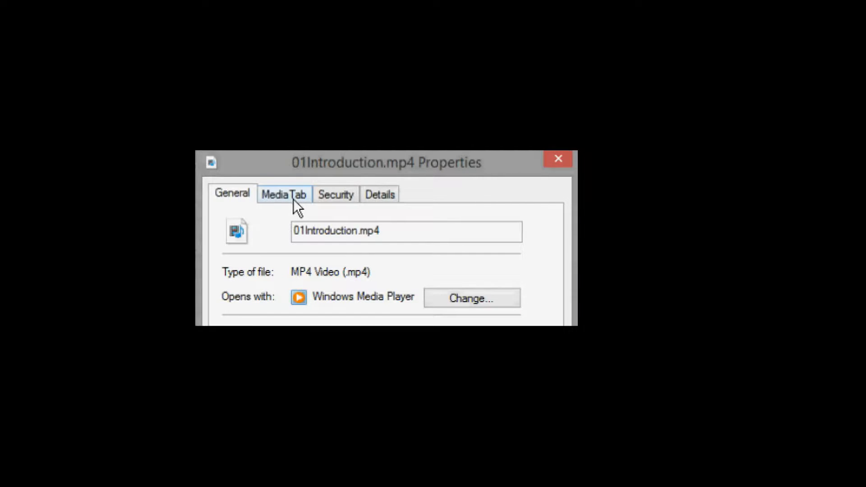
left_click(380, 194)
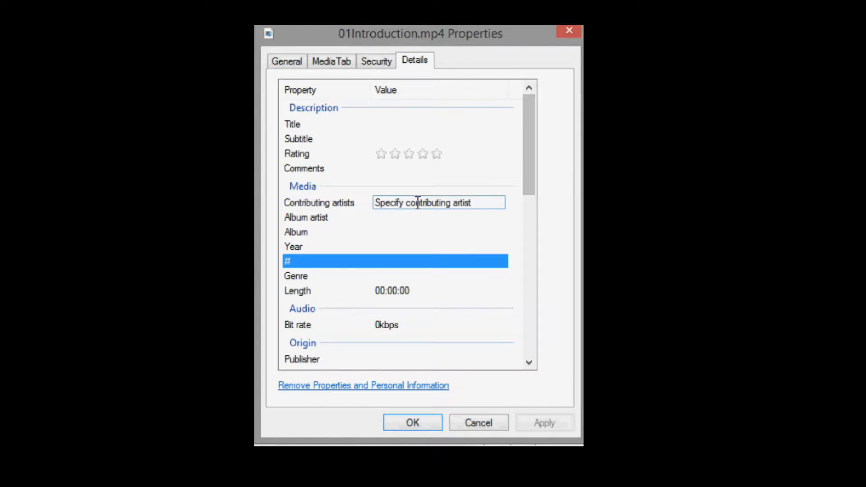
- Look through the detailed media properties of 01Introduction.mp4 and rerun the Windows file search for He-Man & Orko.jpg
left_click_drag(527, 183, 524, 242)
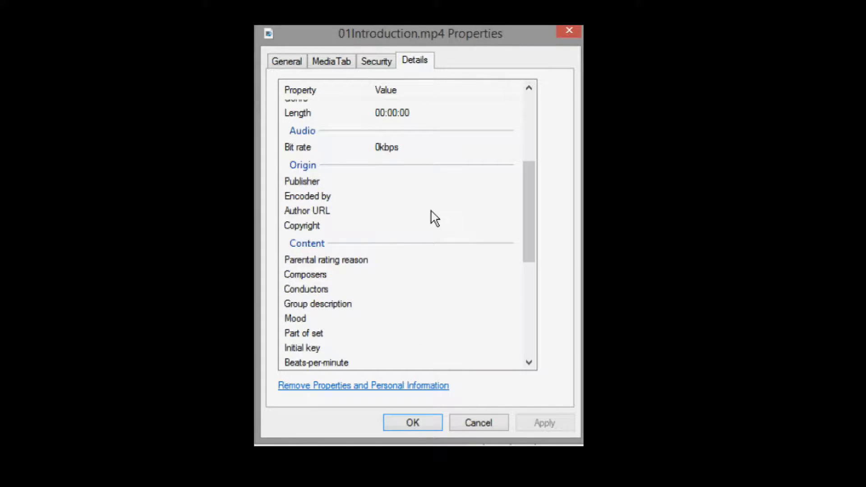
left_click_drag(529, 211, 545, 249)
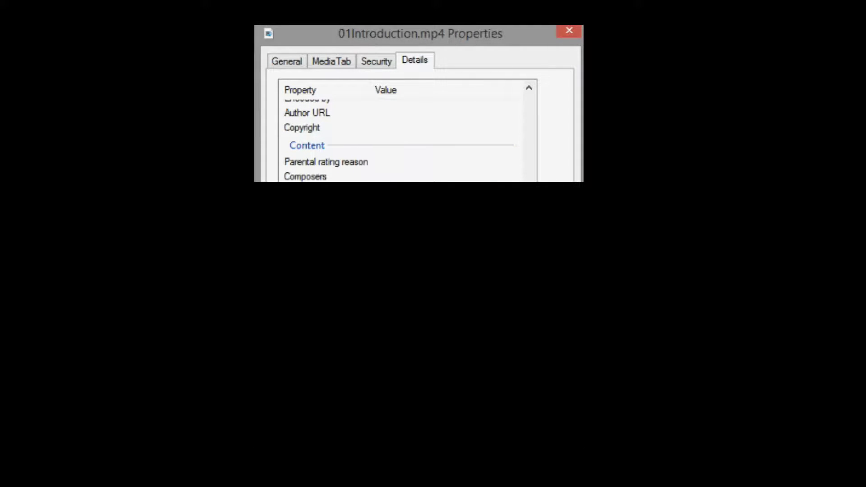
scroll(406, 135, "down", 3)
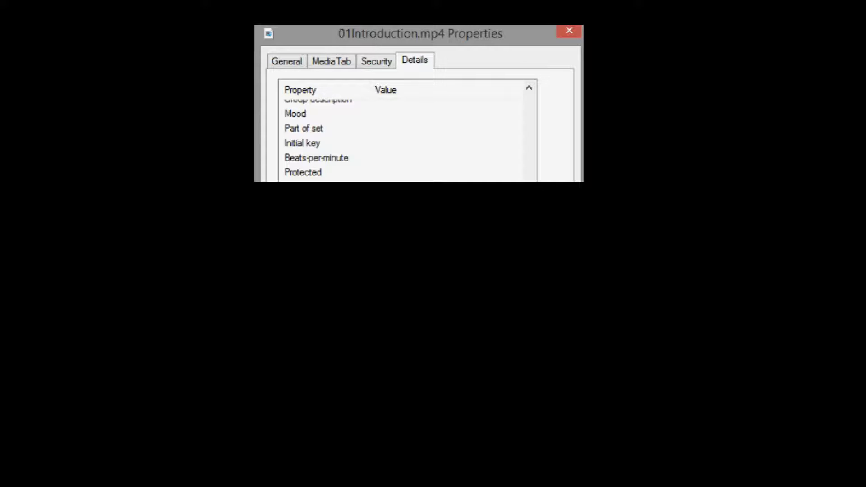
scroll(405, 135, "down", 1)
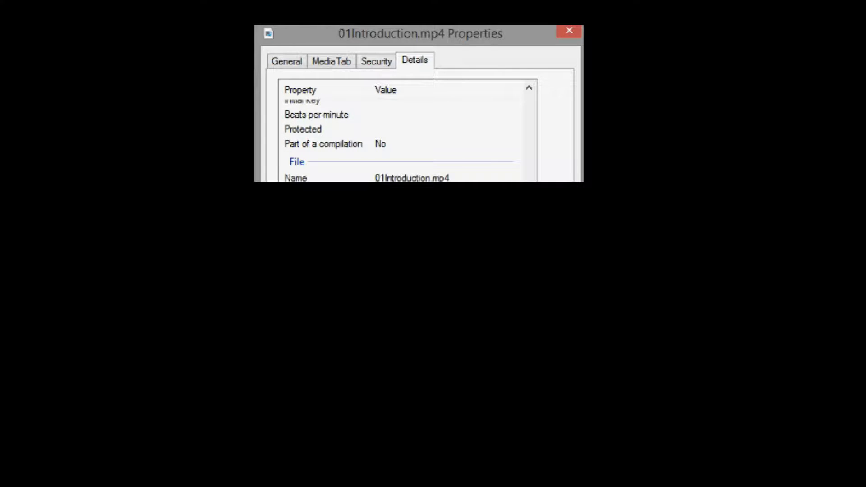
scroll(406, 180, "up", 10)
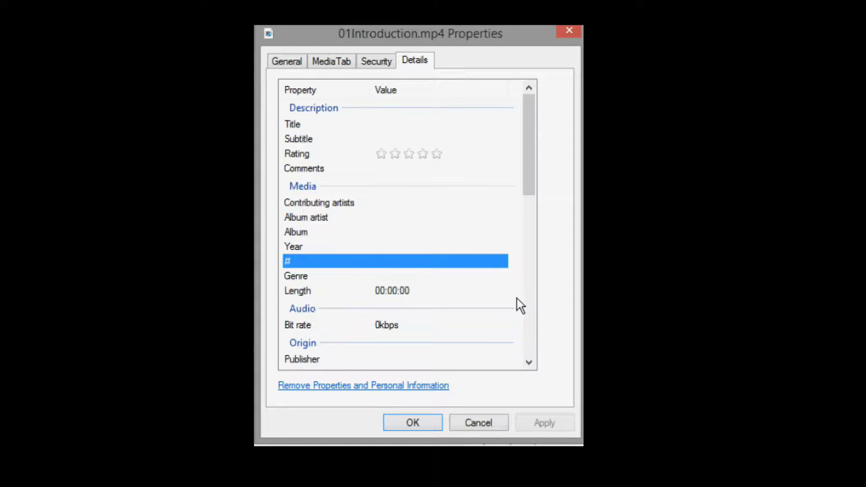
left_click_drag(524, 181, 531, 253)
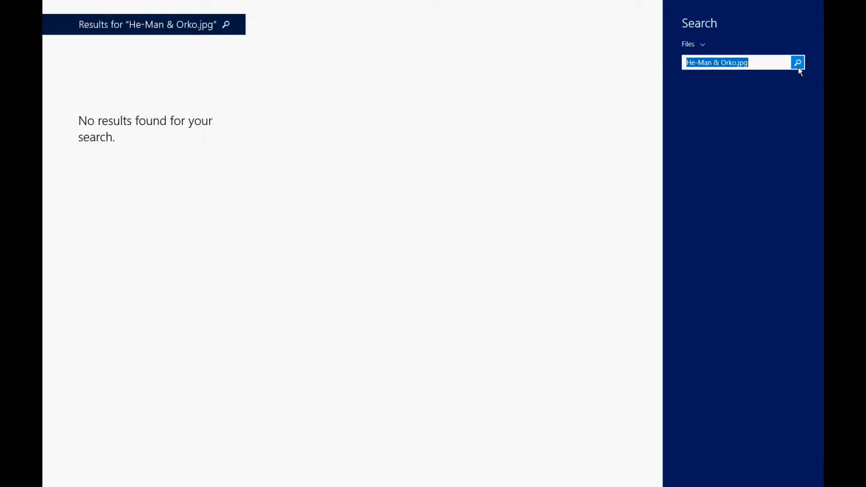
left_click(797, 65)
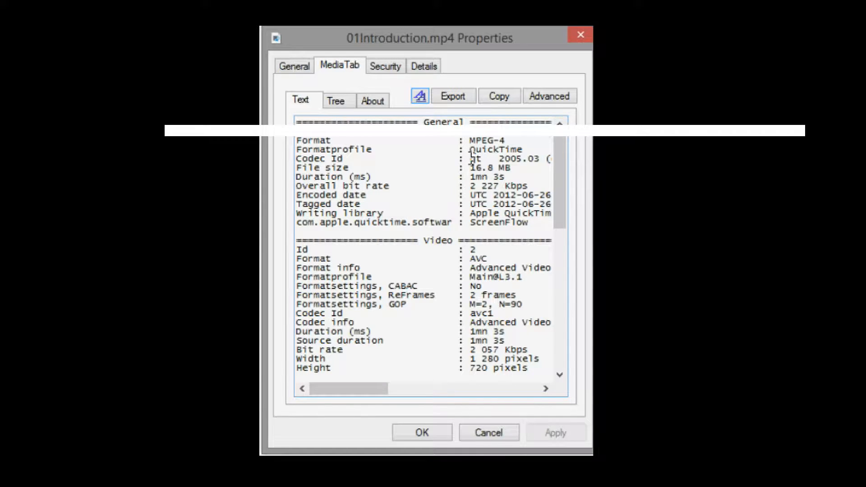
- Read the MediaTab report's general and video sections for 01Introduction.mp4, closing its properties when done
left_click_drag(372, 389, 334, 386)
left_click_drag(554, 198, 570, 258)
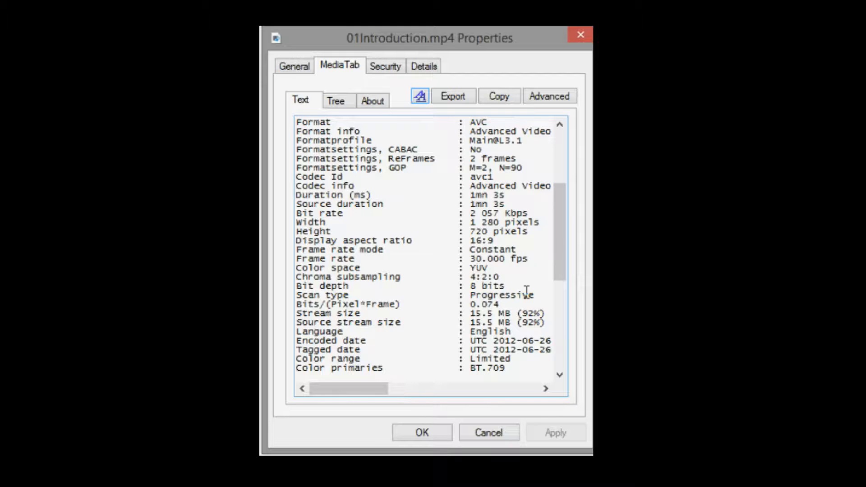
left_click(581, 32)
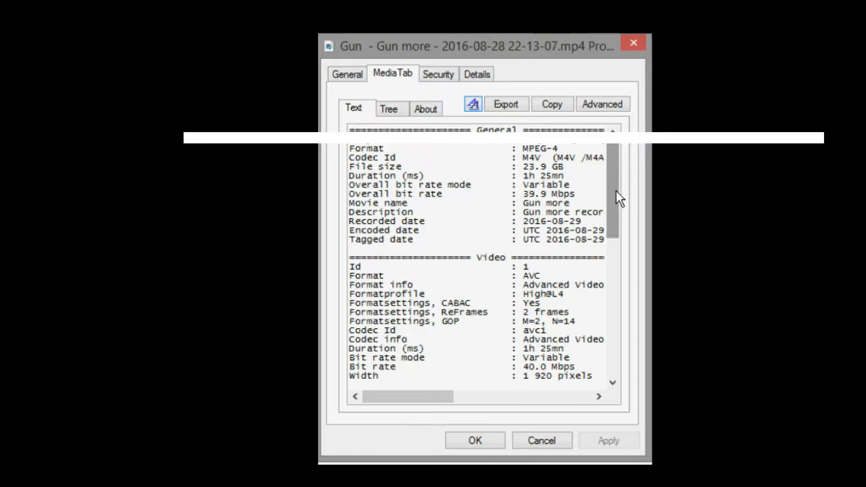
left_click_drag(619, 198, 612, 233)
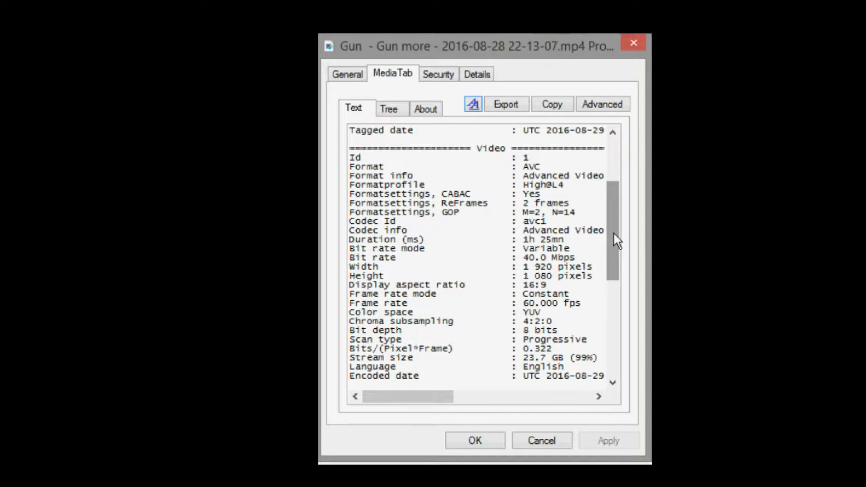
left_click_drag(612, 232, 613, 257)
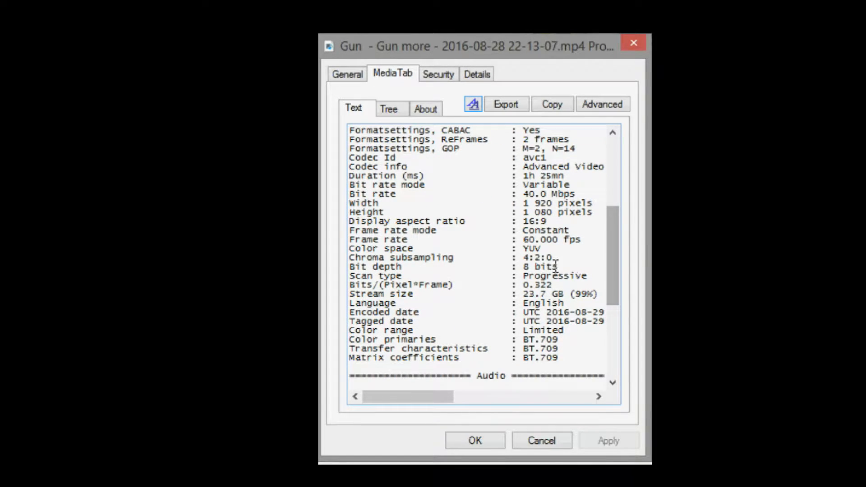
left_click_drag(520, 240, 595, 237)
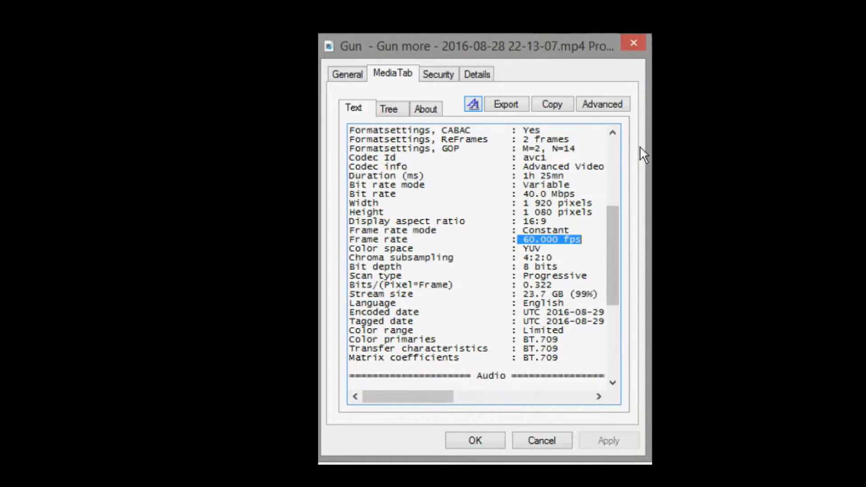
left_click(633, 43)
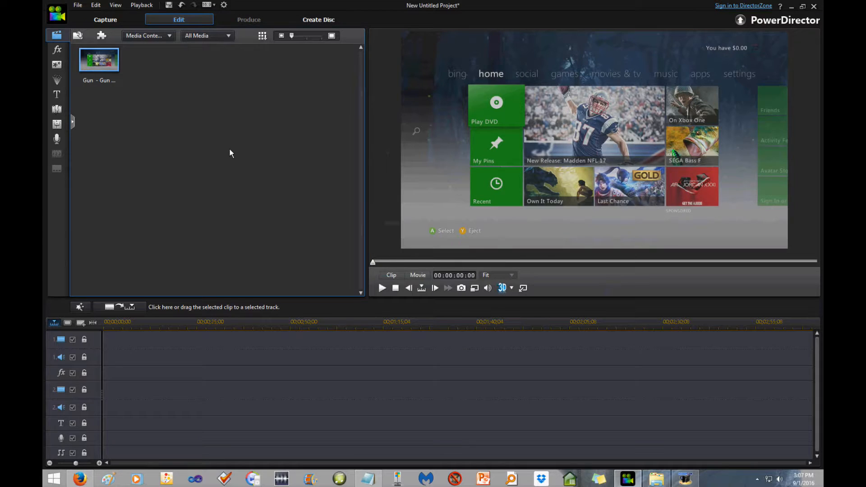
- Switch to PowerDirector and check the file, video and audio properties of the Gun clip in the media library
right_click(109, 65)
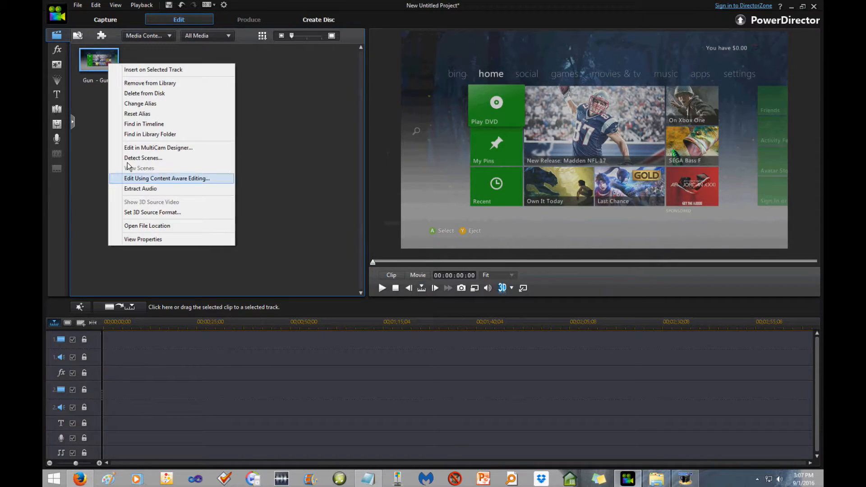
left_click(142, 243)
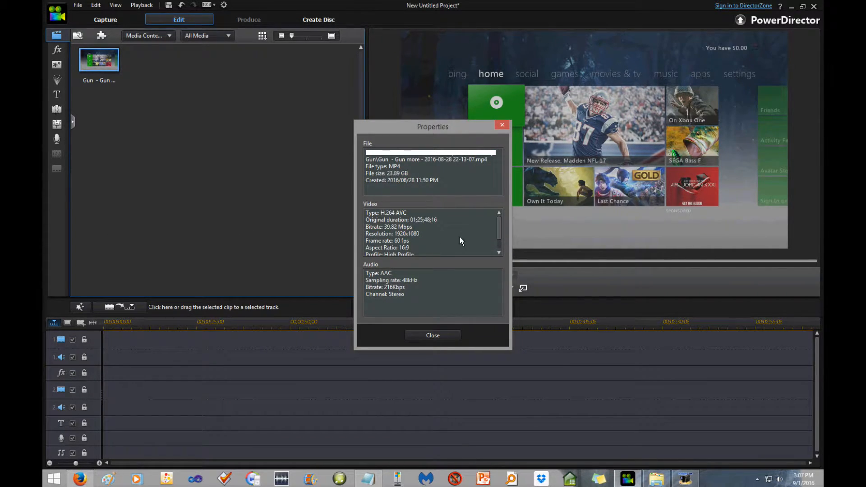
scroll(500, 232, "down", 1)
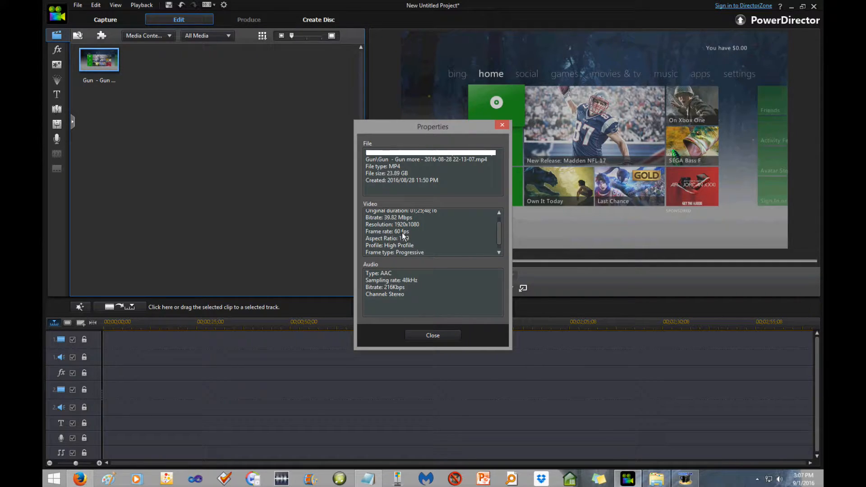
left_click(419, 336)
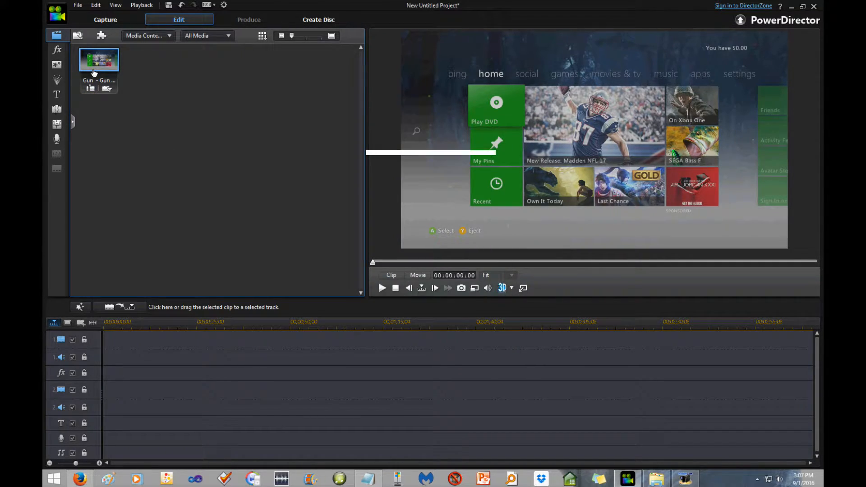
- Go to the production settings for the Gun clip and inspect the details of the MPEG-4 1920 x 1080/30p (16 Mbps) profile
left_click_drag(99, 63, 103, 90)
left_click(95, 5)
left_click(116, 211)
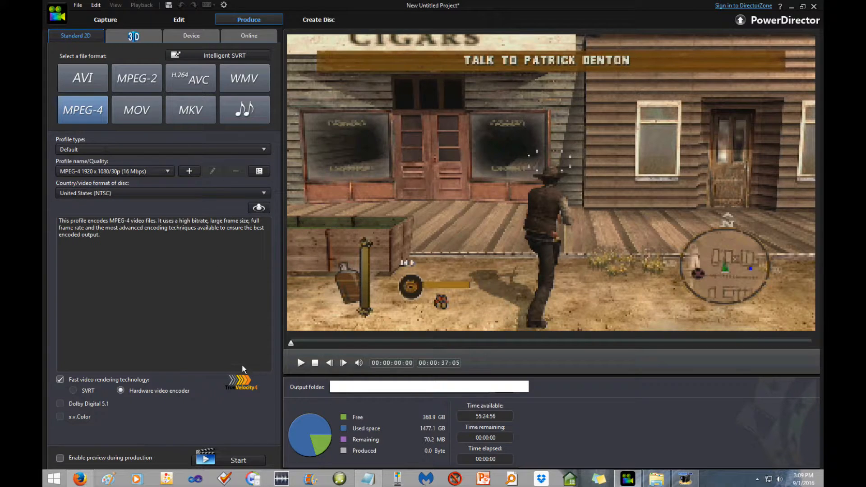
left_click(259, 171)
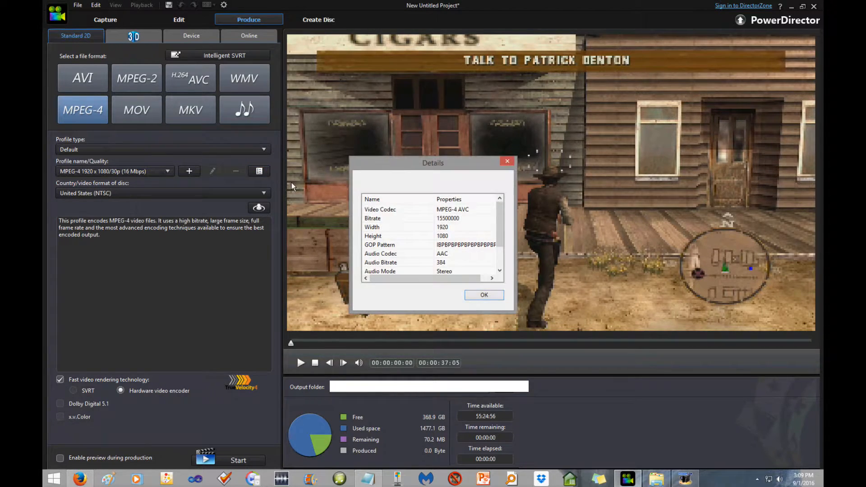
left_click_drag(501, 231, 503, 256)
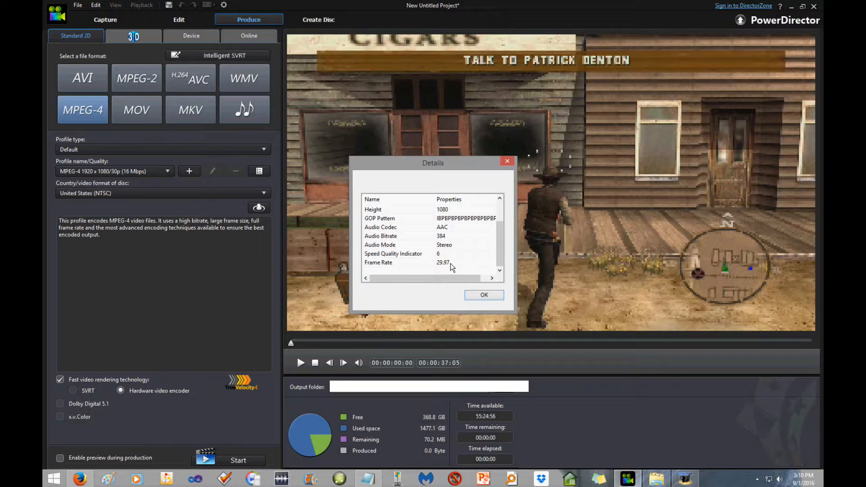
left_click(484, 295)
- Start a new custom MPEG-4 quality profile, review its listed properties, and choose a different video frame rate
left_click(189, 172)
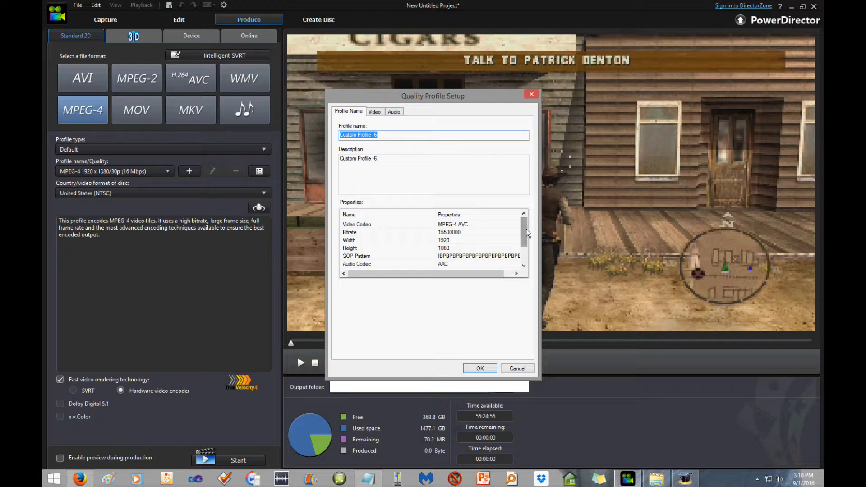
left_click_drag(524, 237, 525, 254)
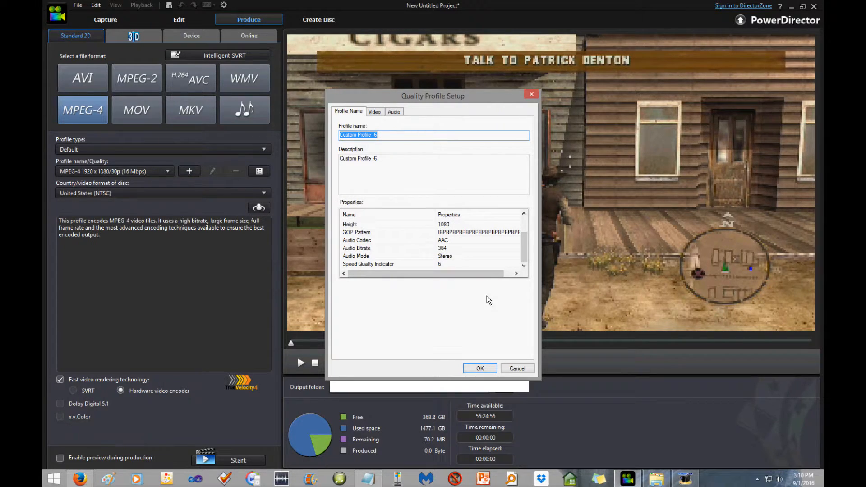
left_click(374, 112)
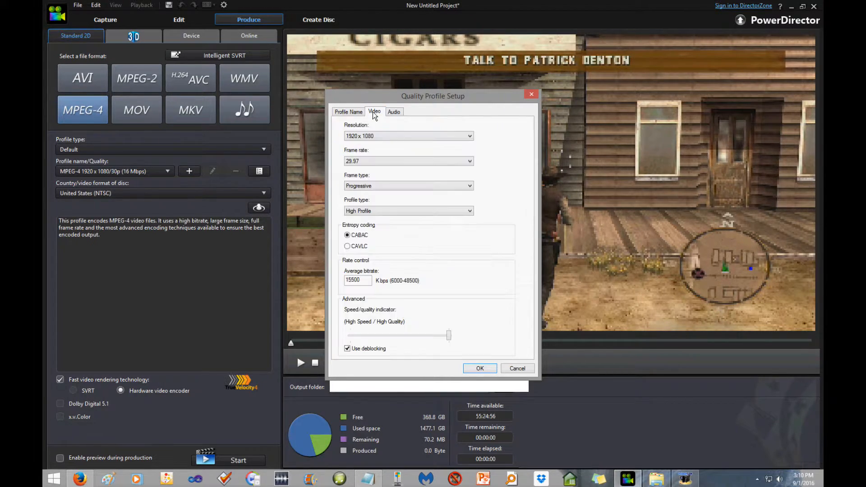
left_click(406, 161)
left_click(354, 218)
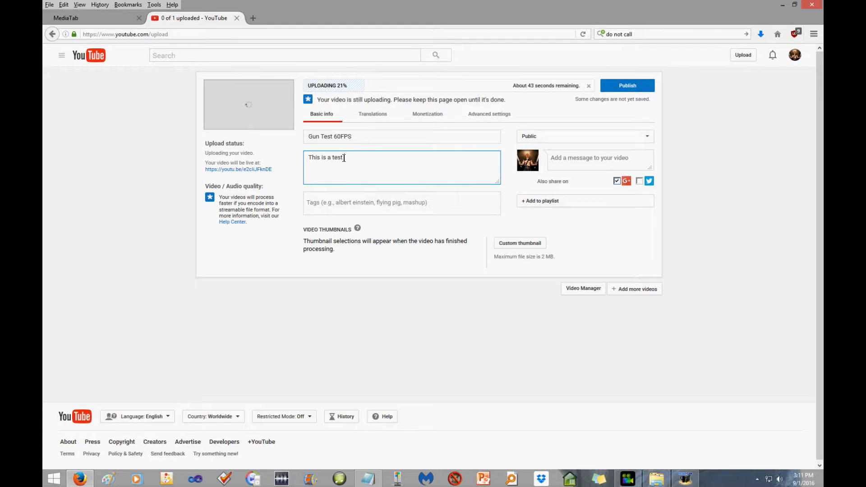
- Switch to the YouTube upload page and continue the Gun Test 60FPS description with "video to test the"
type("video to test the")
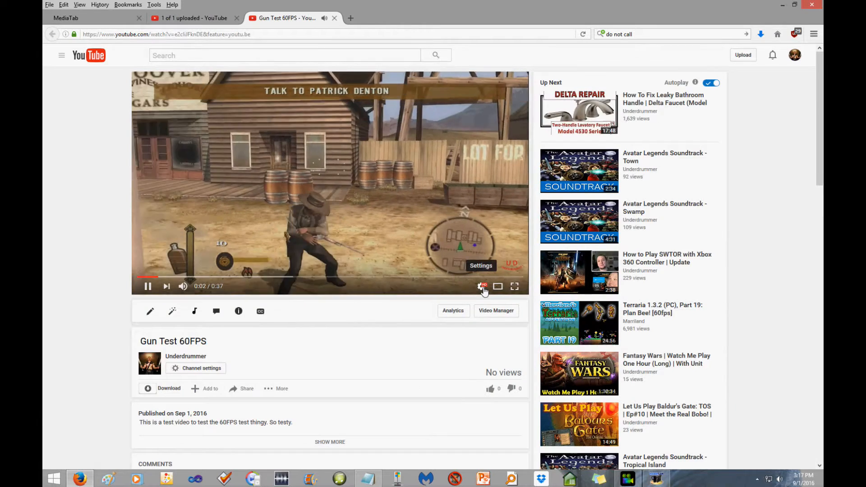
- Set the Gun Test 60FPS playback quality to 1080p60 and watch it in the enlarged player, closing the video page when done
left_click(481, 286)
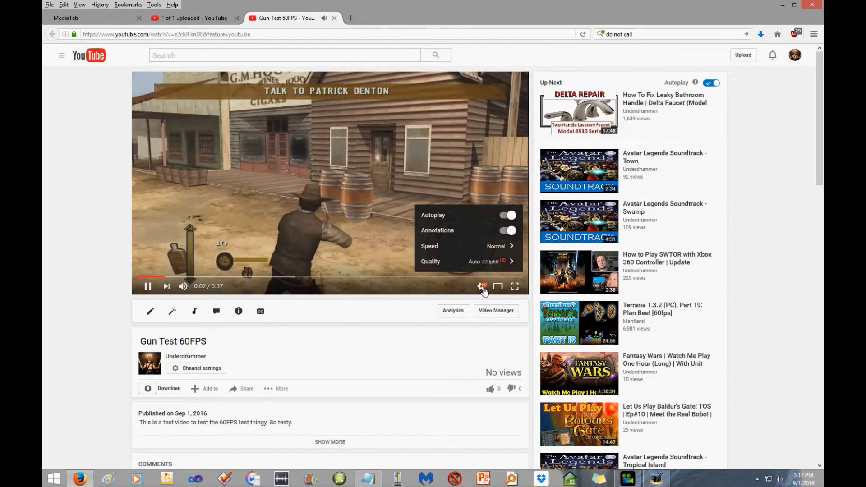
left_click(510, 266)
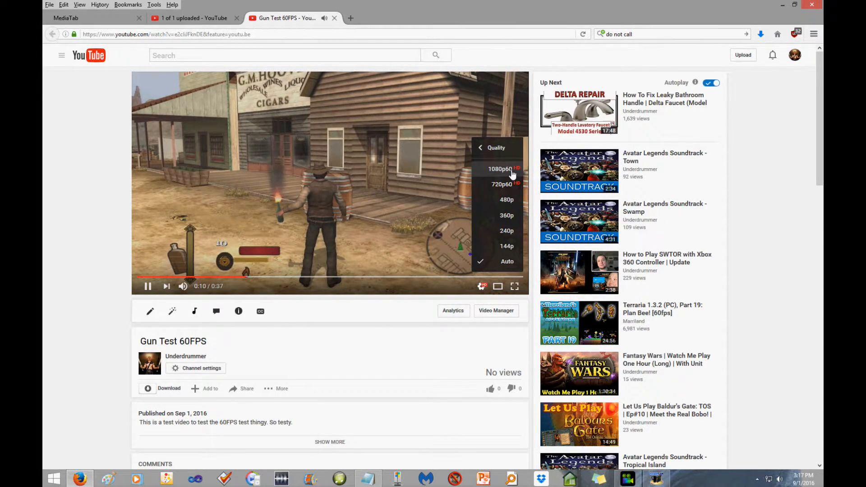
left_click(510, 170)
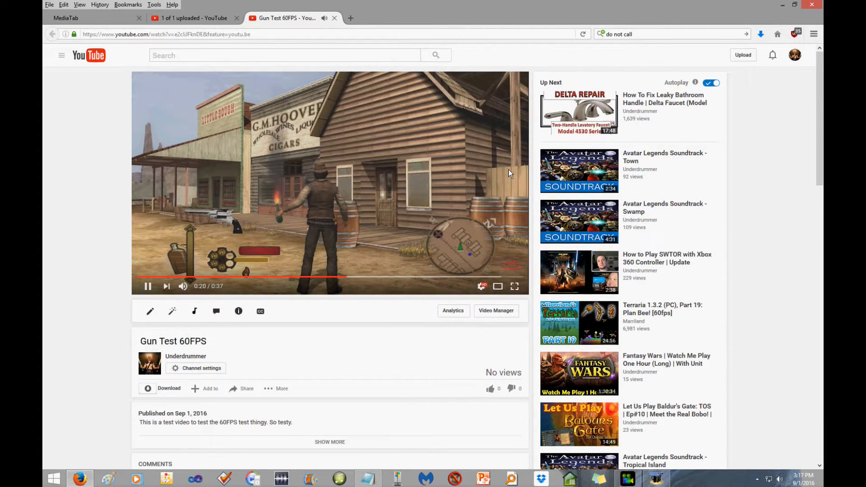
left_click(503, 286)
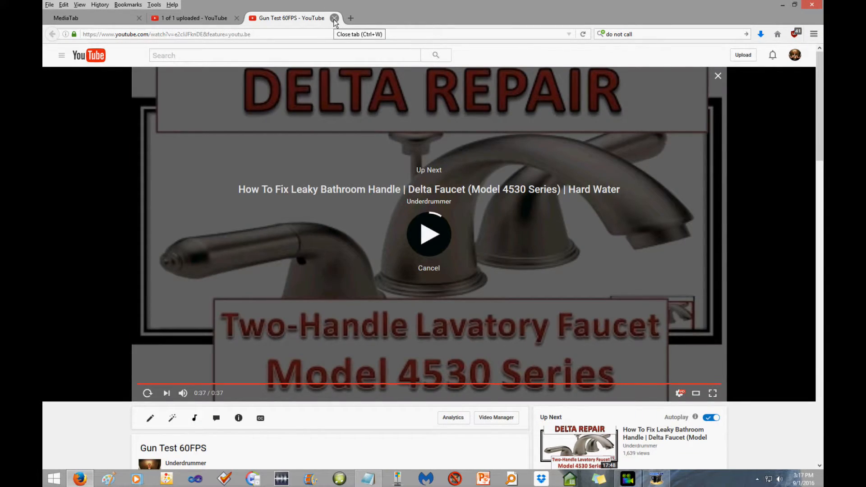
left_click(334, 18)
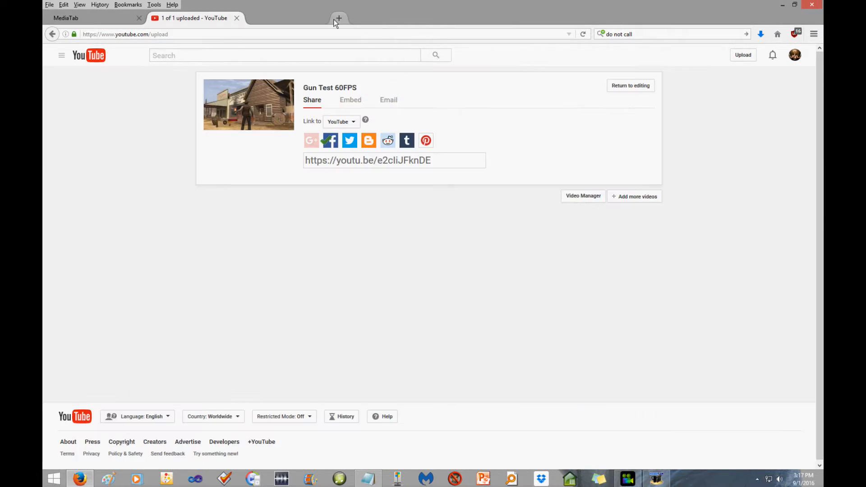
left_click(315, 93)
left_click(153, 34)
right_click(153, 35)
left_click(175, 65)
key("ctrl+shift+Tab")
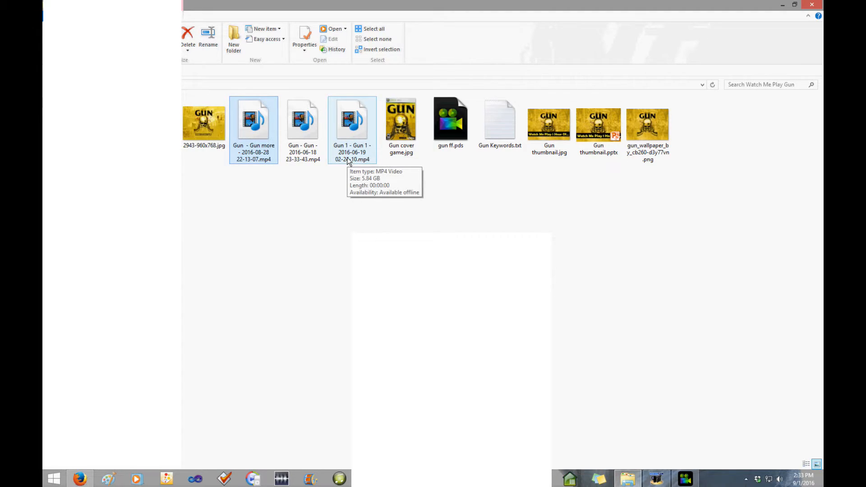
right_click(353, 139)
left_click(279, 269)
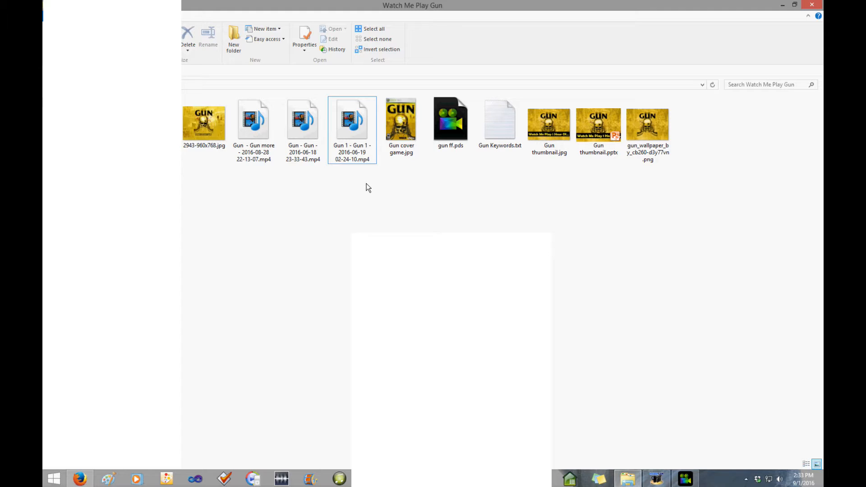
right_click(358, 144)
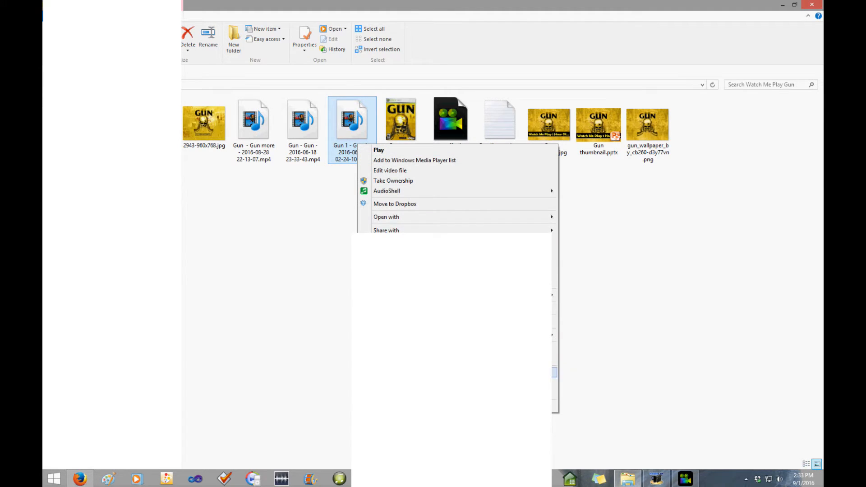
key("Return")
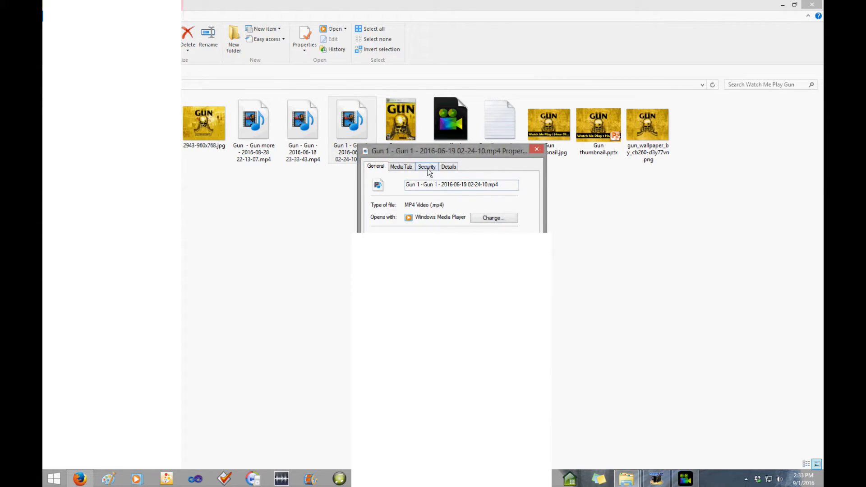
left_click(445, 167)
mouse_move(513, 222)
left_mouse_down()
mouse_move(510, 245)
mouse_move(507, 221)
left_mouse_up()
left_click(508, 205)
left_click(397, 202)
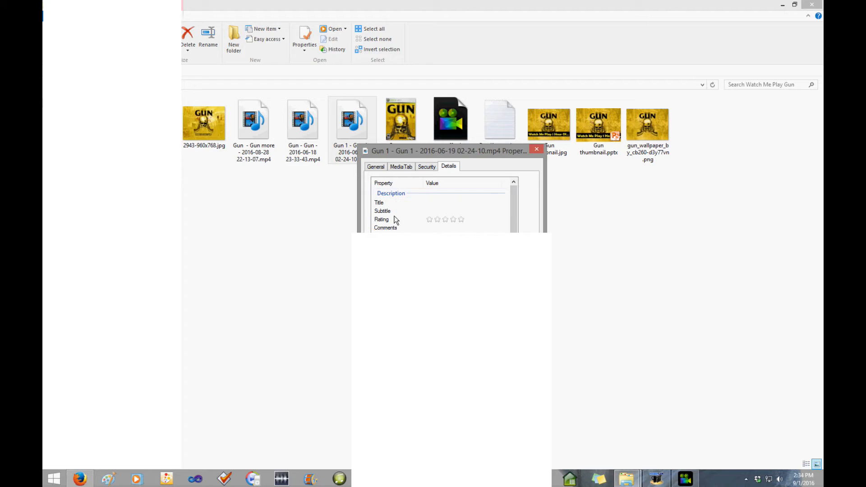
- Examine the Description, Media, Content and File details of the Gun 1 video for media information, and close its properties
left_click_drag(513, 198, 513, 224)
left_click(406, 211)
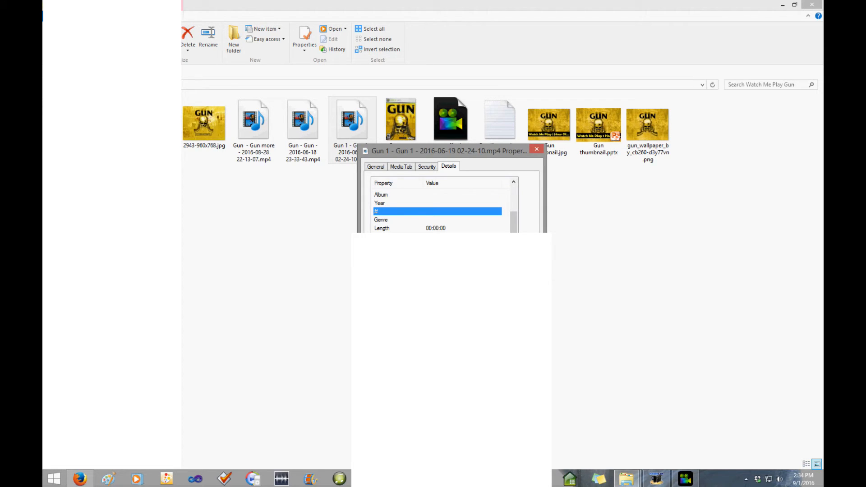
scroll(373, 227, "down", 5)
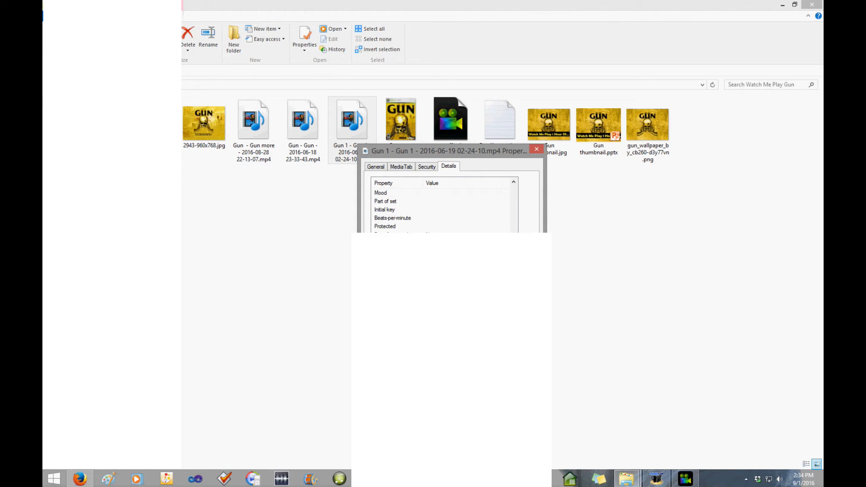
scroll(442, 208, "up", 3)
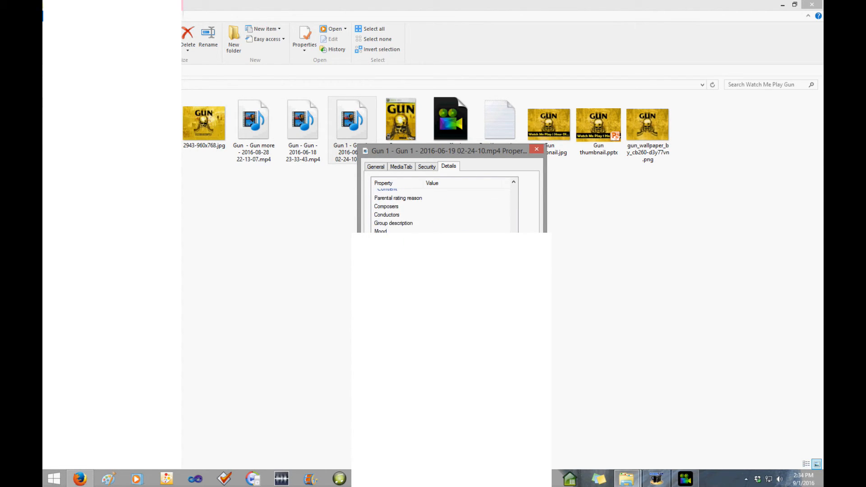
scroll(517, 220, "up", 10)
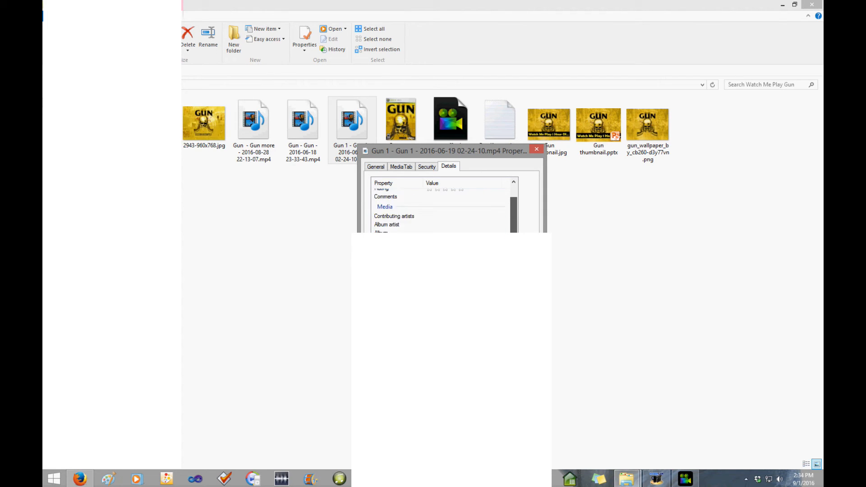
left_click_drag(515, 215, 515, 273)
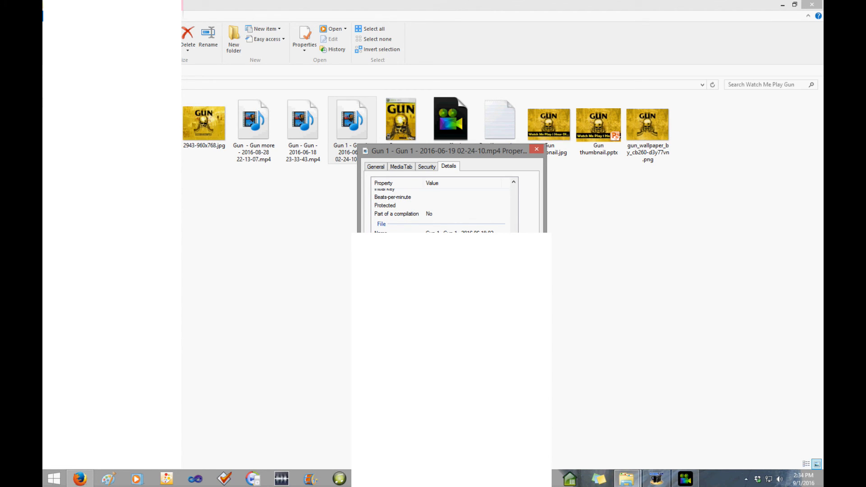
key("Escape")
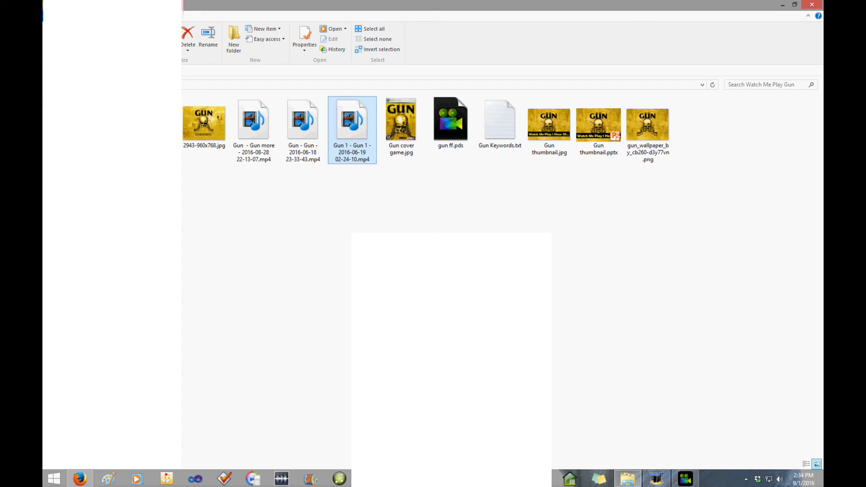